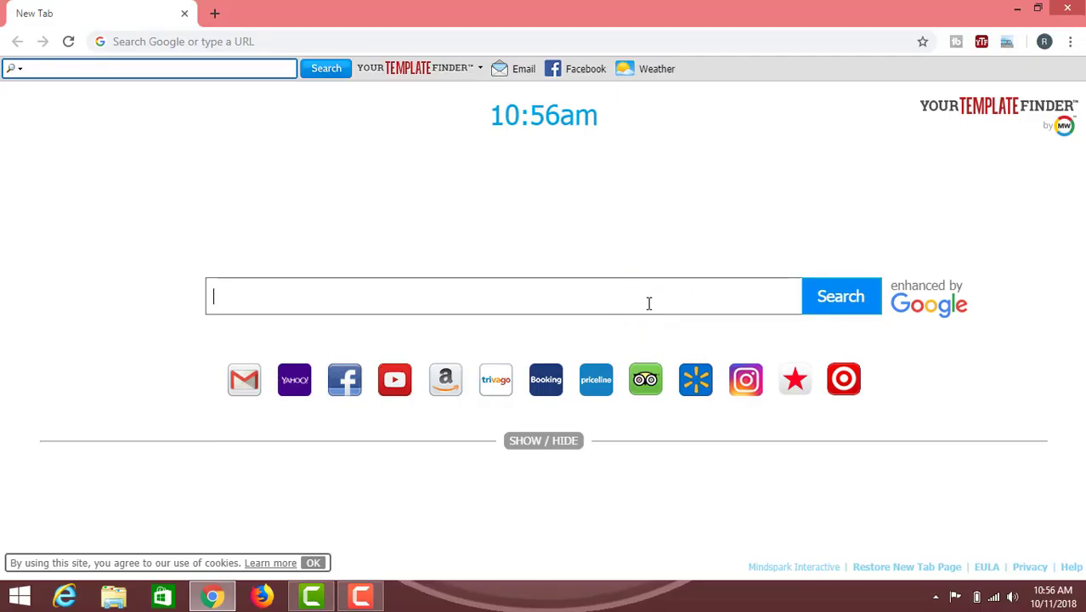
Search the web for bsnl.co.in
text(bsnl.c)
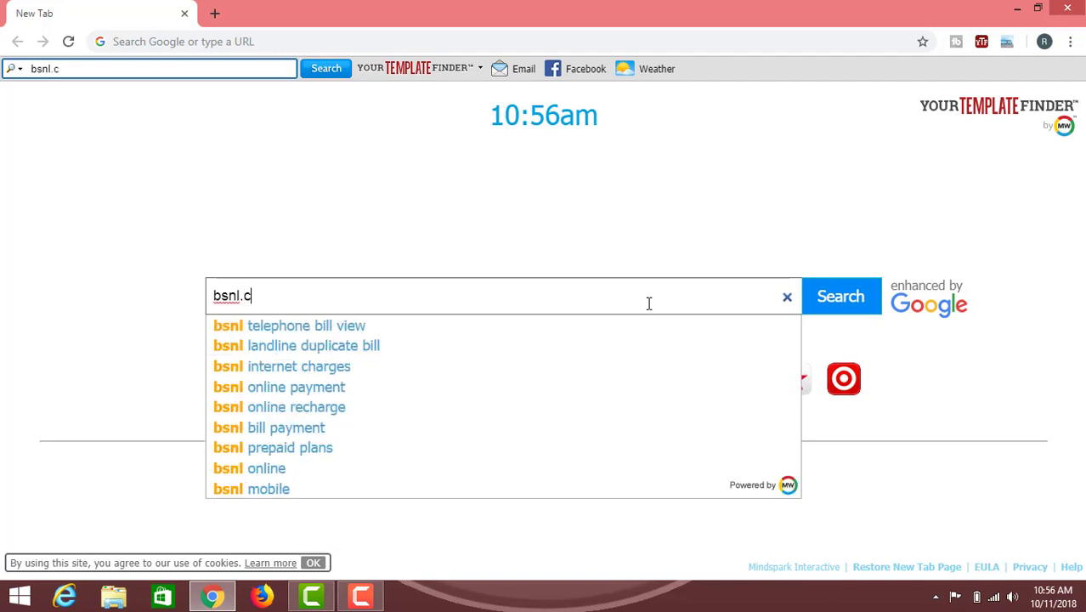
text(o.in)
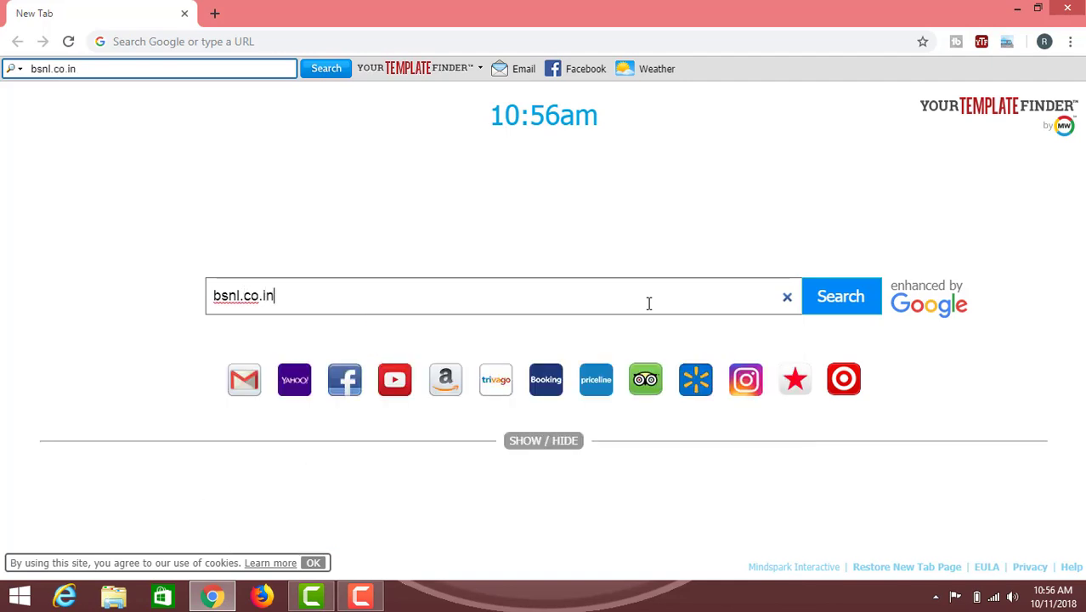
click(831, 304)
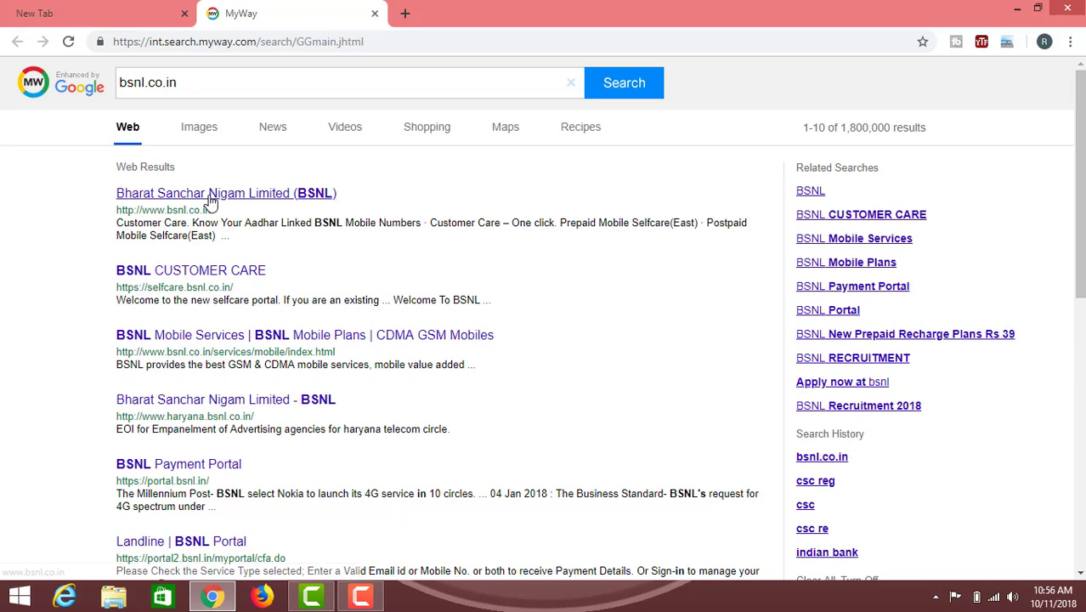
Open the official BSNL home page and launch Landline/Broadband Bills under Pay My Bills
click(211, 196)
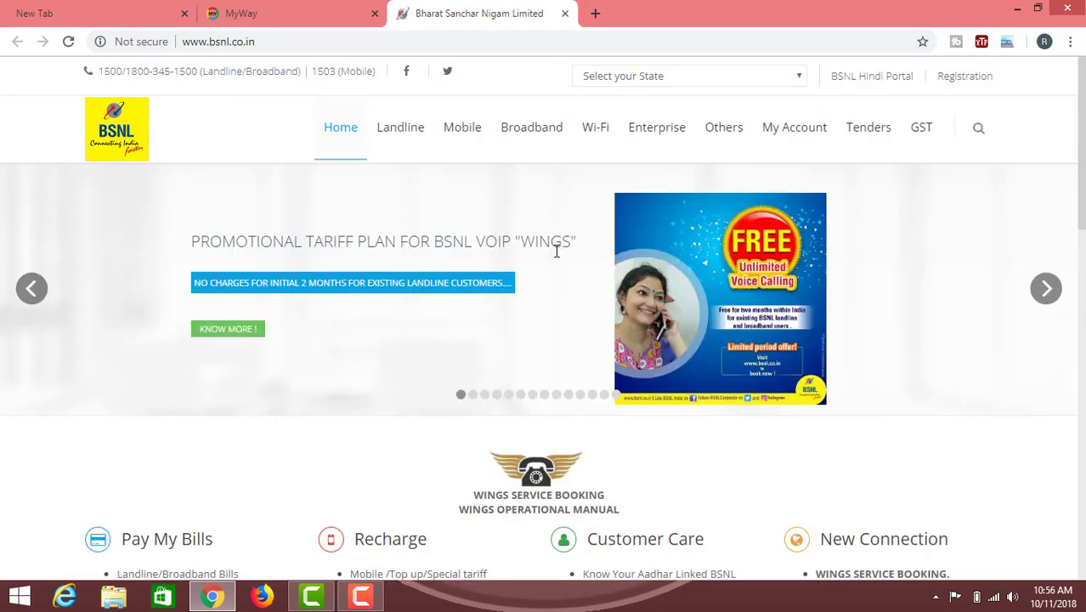
scroll(495, 323, down, 4)
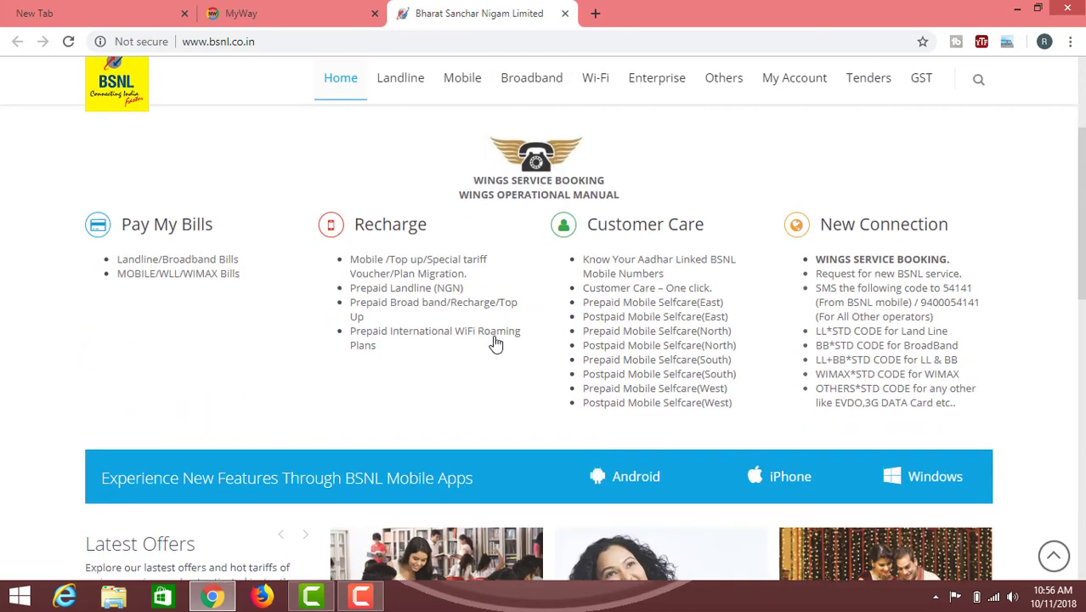
scroll(473, 383, up, 4)
scroll(470, 383, down, 2)
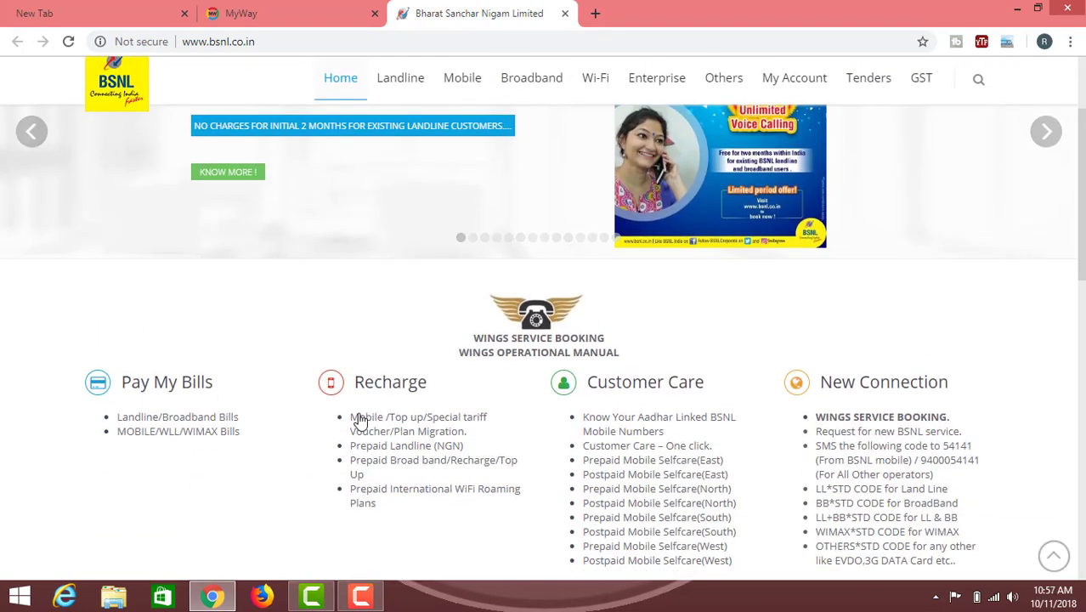
click(163, 386)
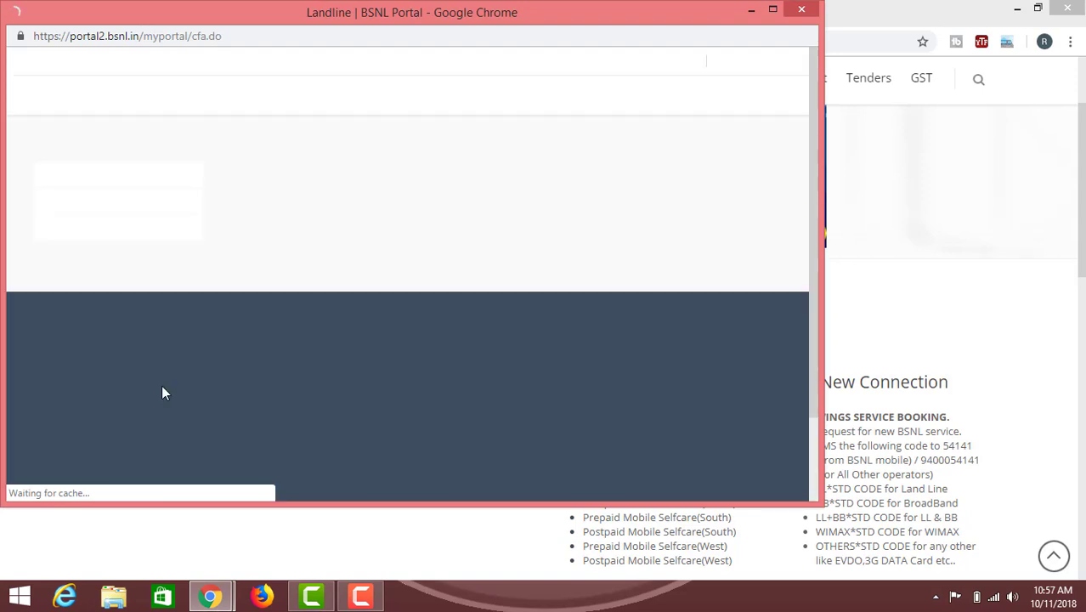
Maximise the portal window and enter the saved landline number with STD code
click(777, 10)
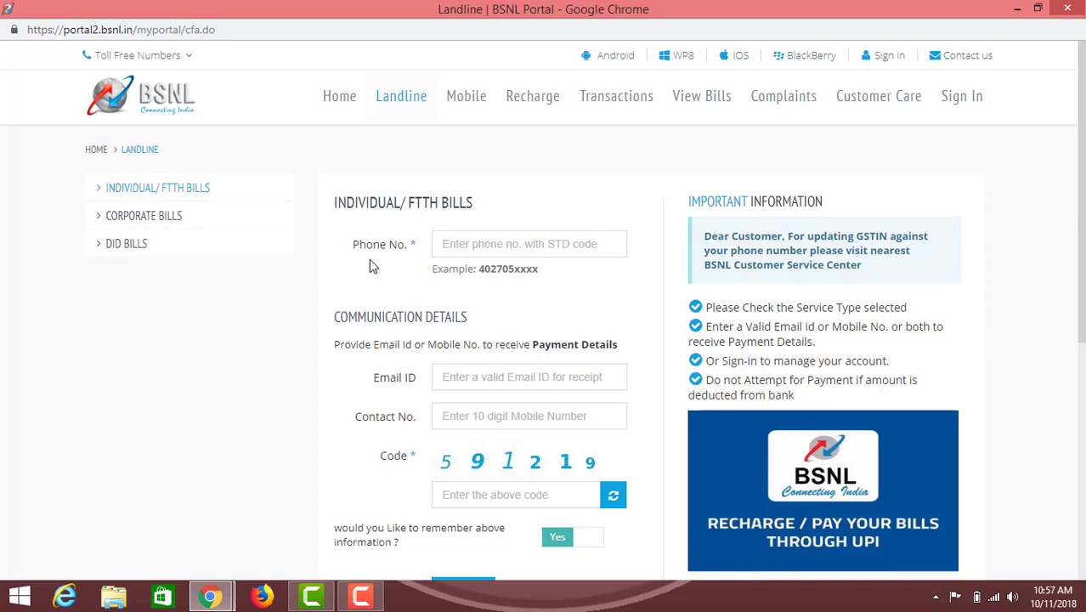
click(508, 245)
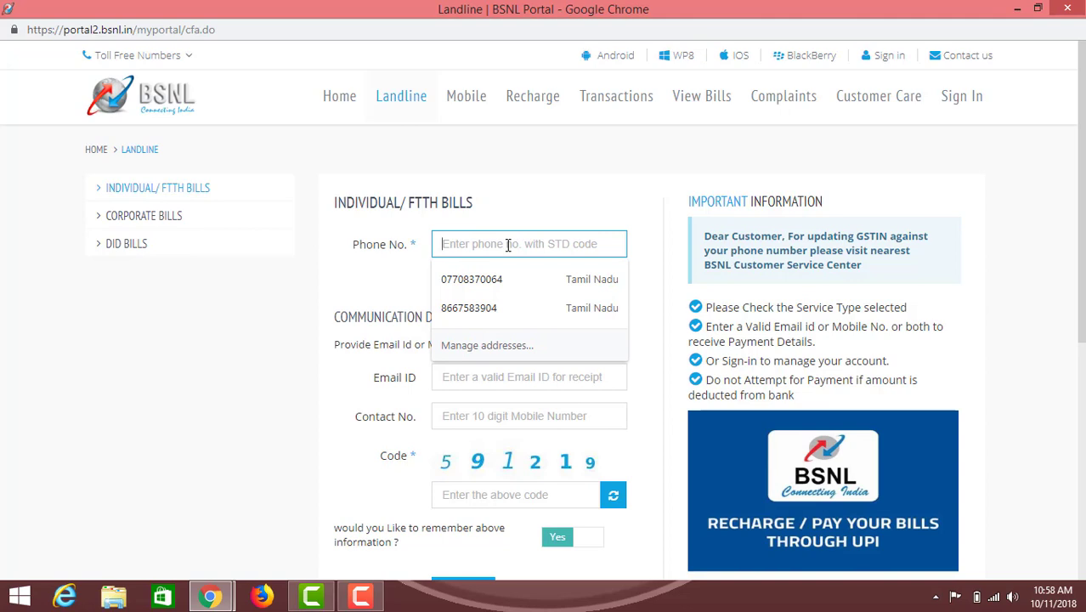
key(ctrl+v)
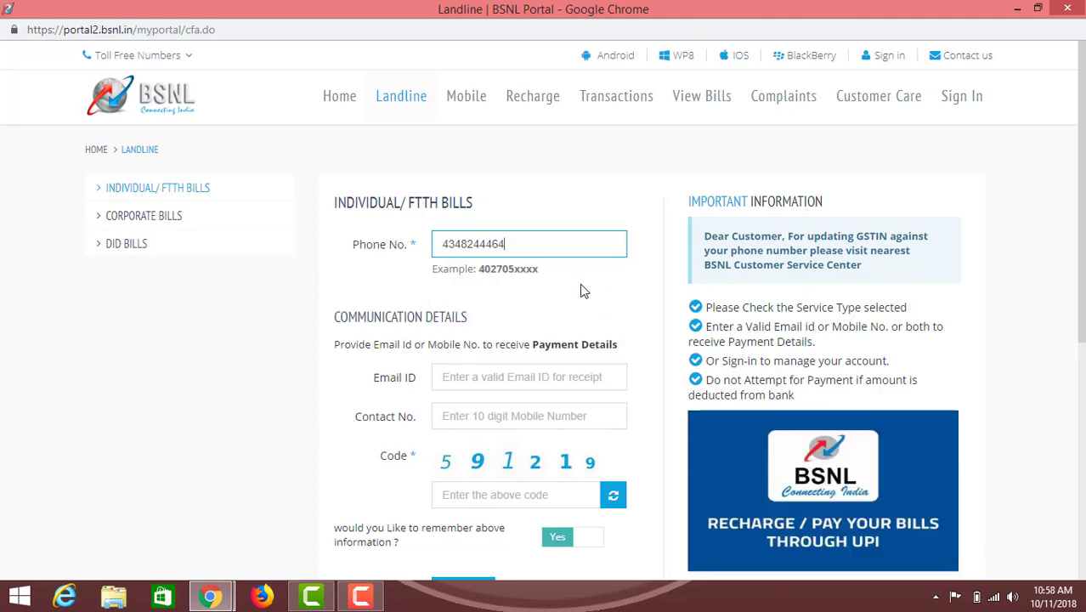
click(572, 297)
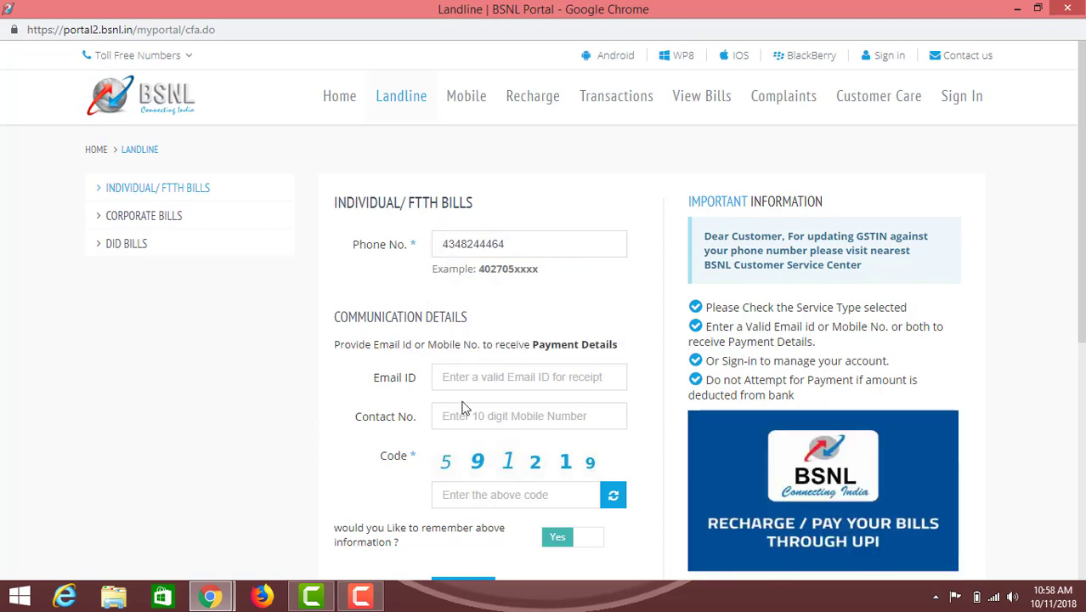
Fill in the receipt e-mail address and the 10-digit mobile contact number
click(484, 376)
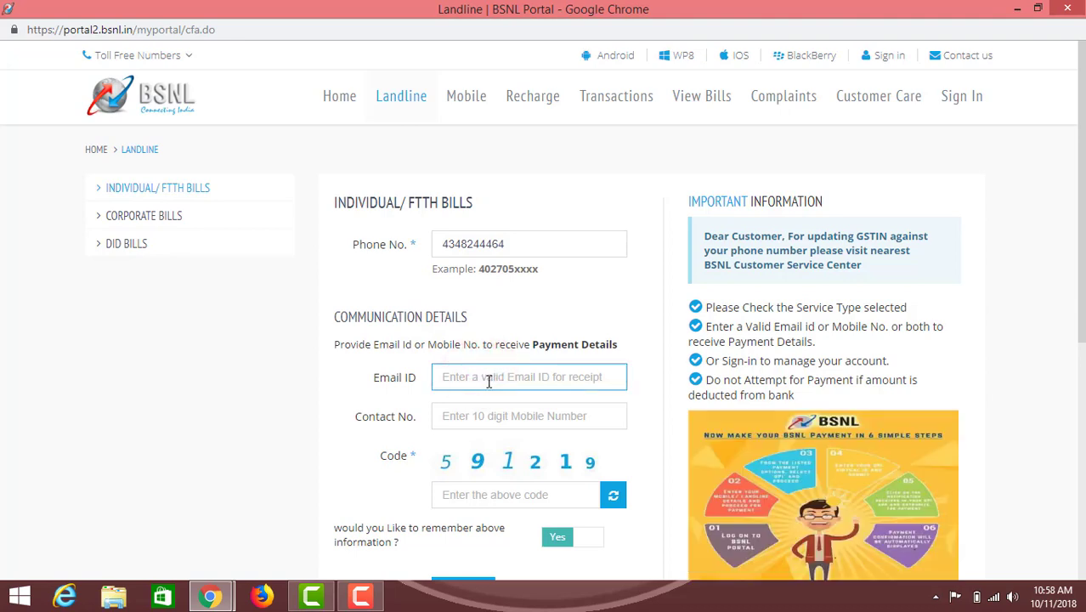
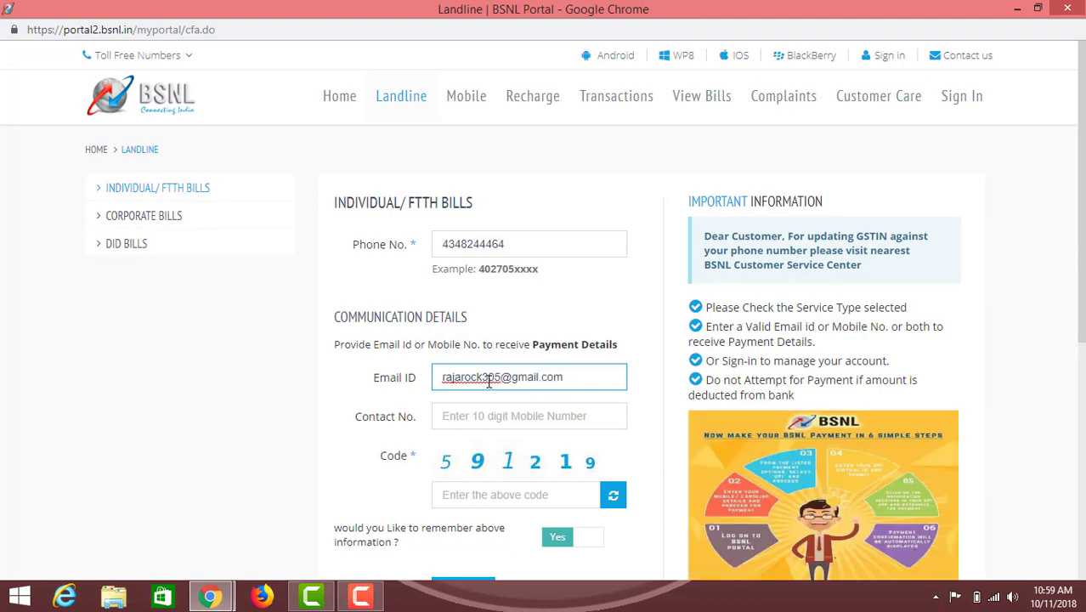
scroll(574, 336, down, 1)
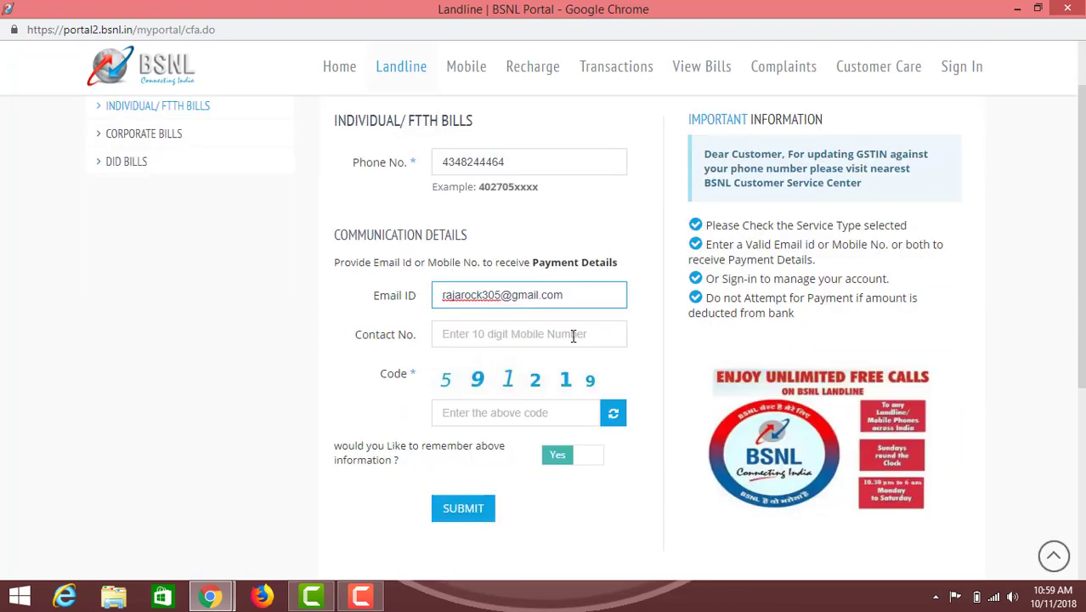
click(501, 332)
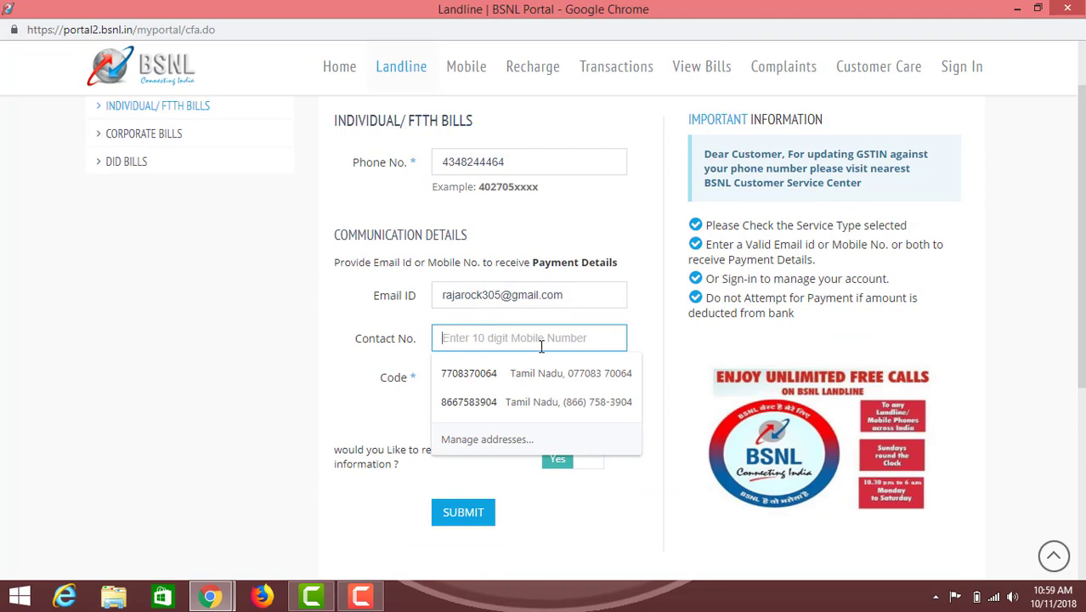
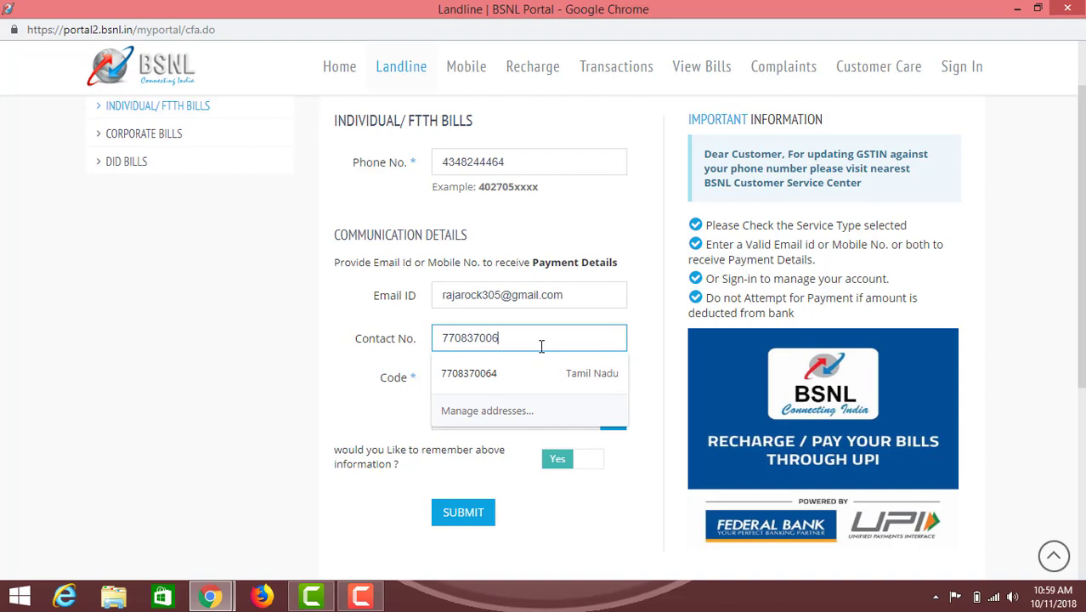
click(232, 385)
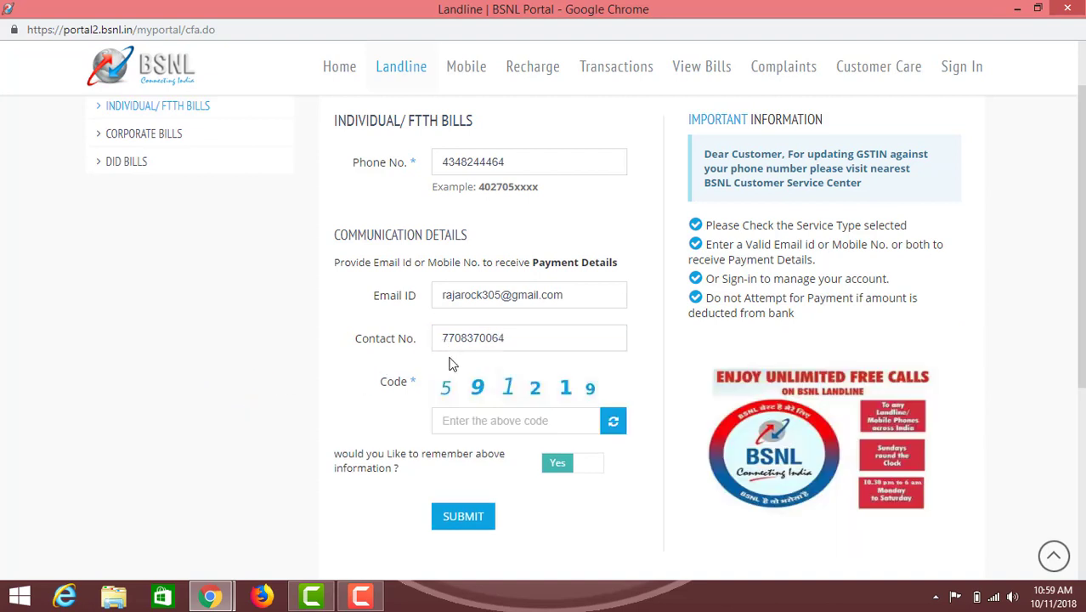
scroll(525, 363, down, 1)
Enter the displayed verification code, set remember information to No, and submit
click(501, 342)
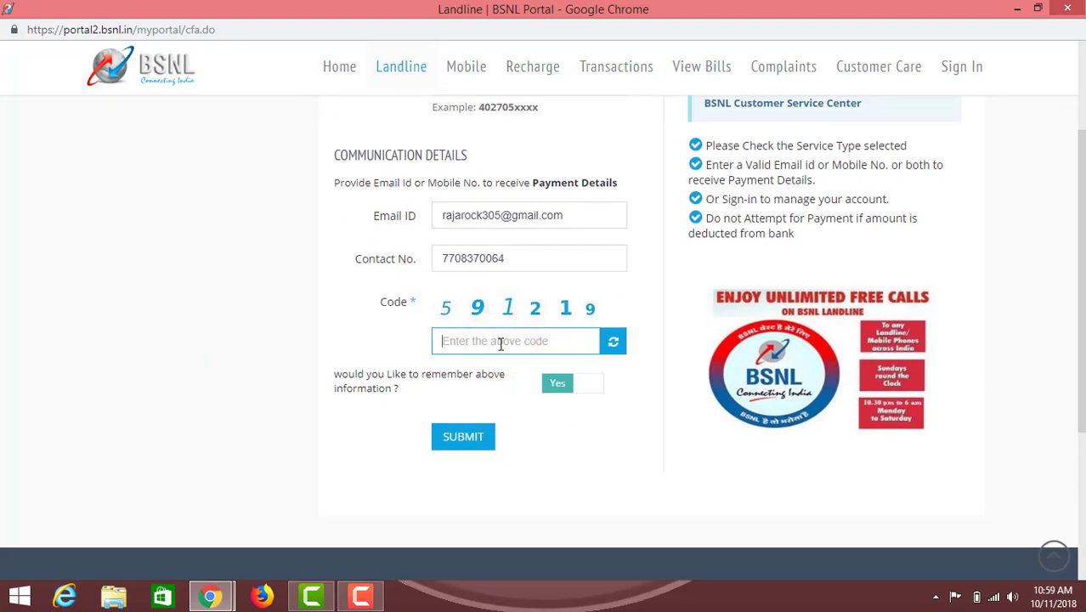
text(5)
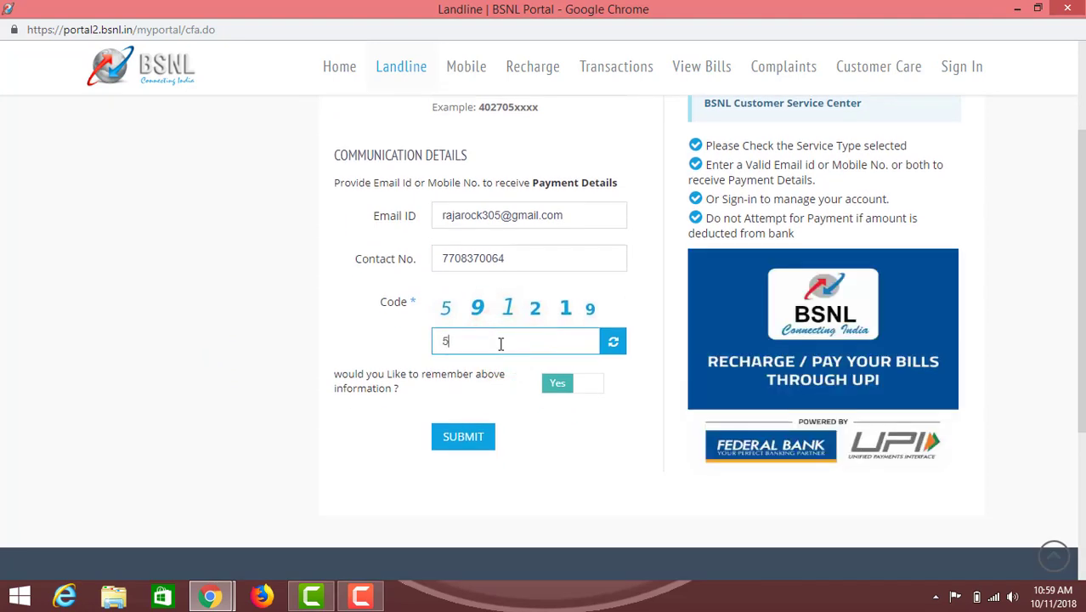
text(91219)
click(583, 387)
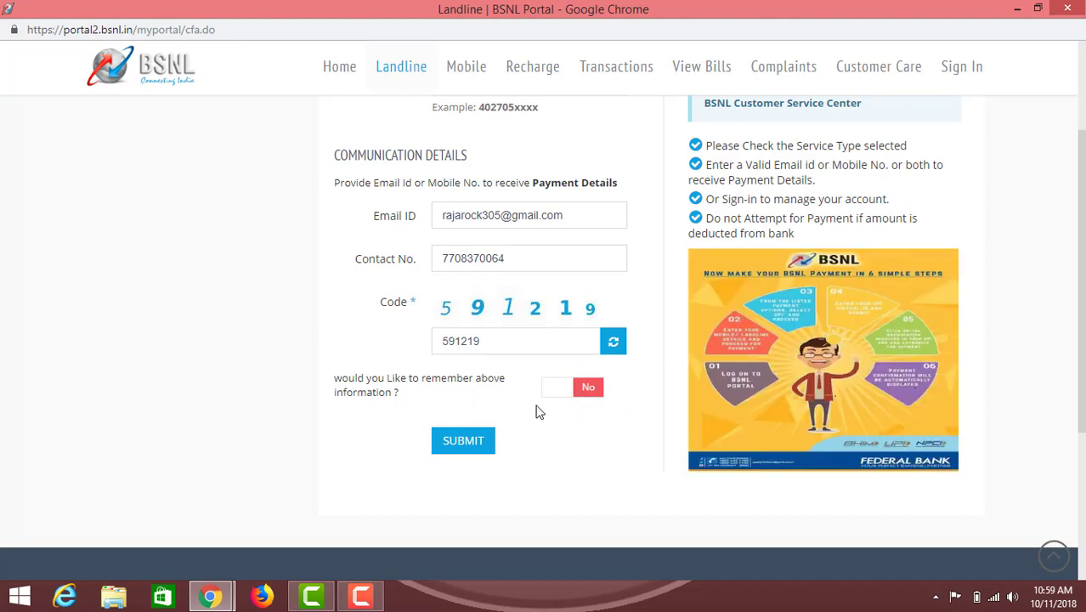
click(463, 440)
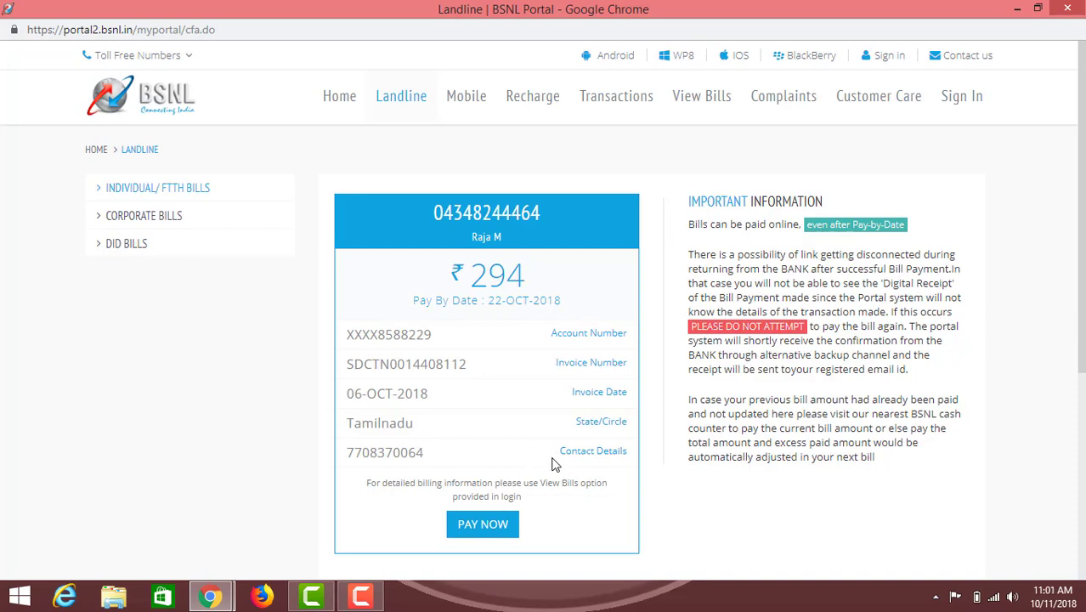
Review the ₹294 bill due 22-OCT-2018 and choose Pay Now
scroll(557, 464, down, 1)
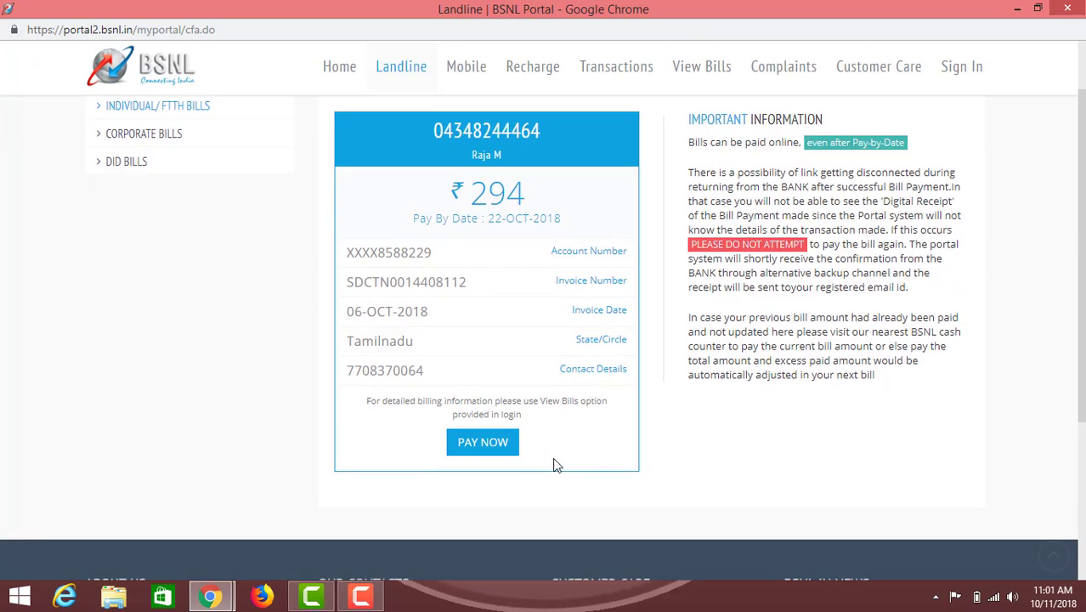
click(483, 442)
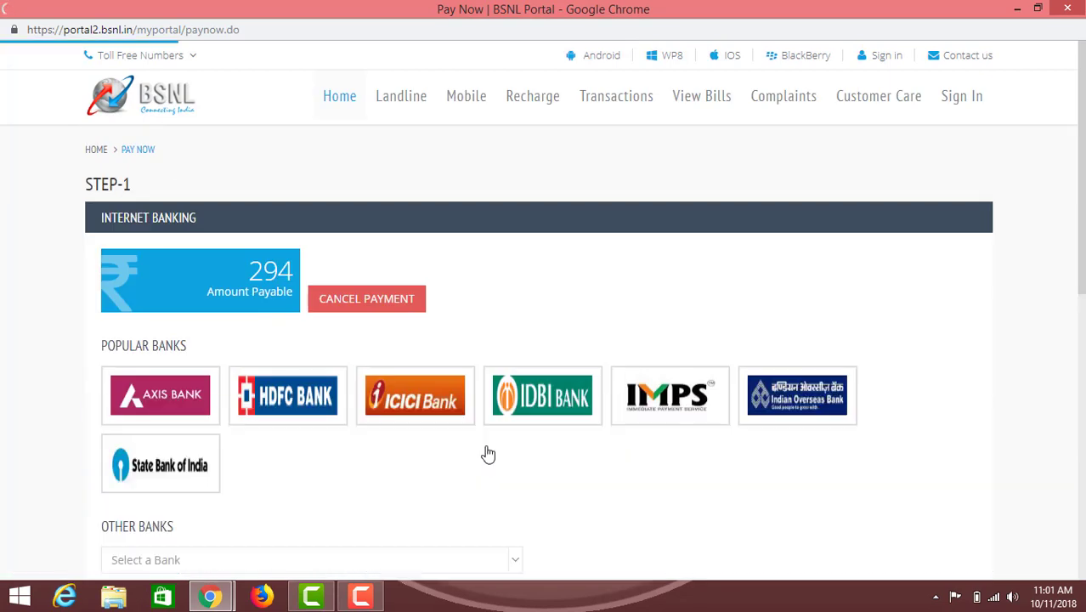
scroll(487, 454, down, 2)
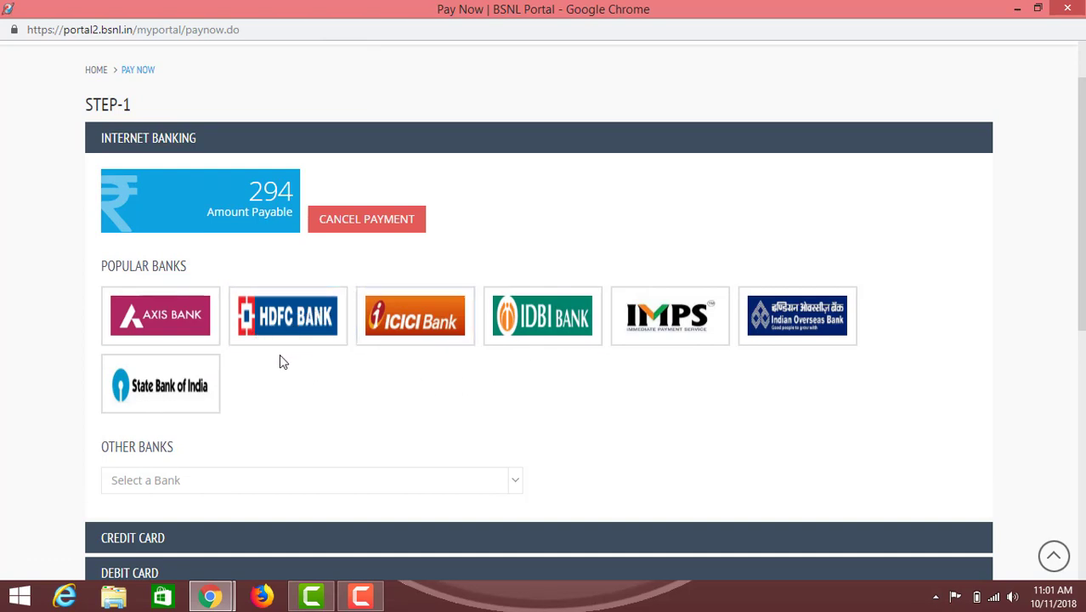
scroll(279, 357, down, 1)
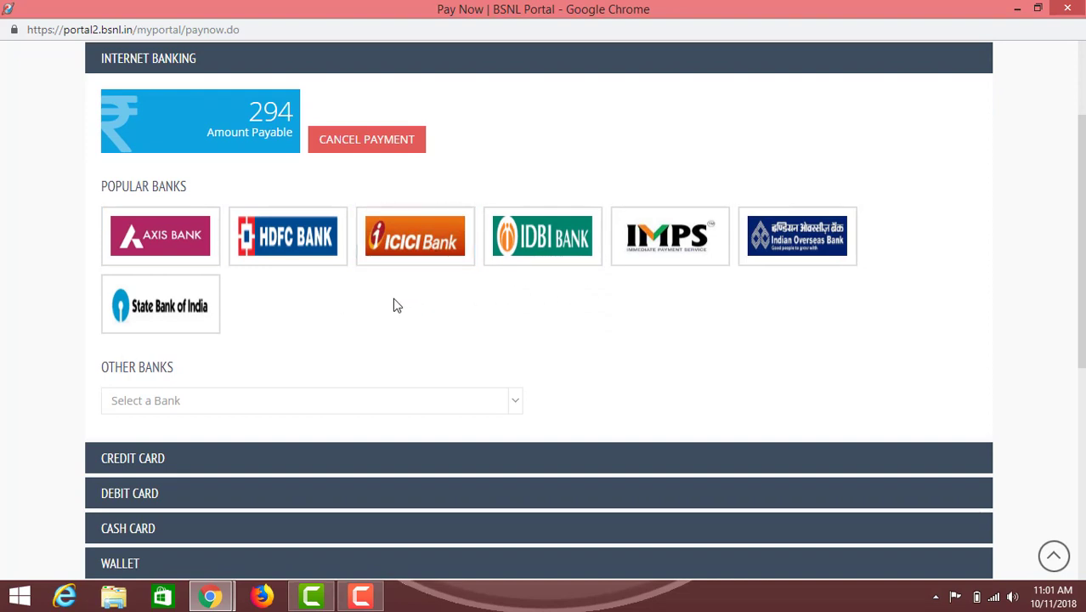
click(247, 407)
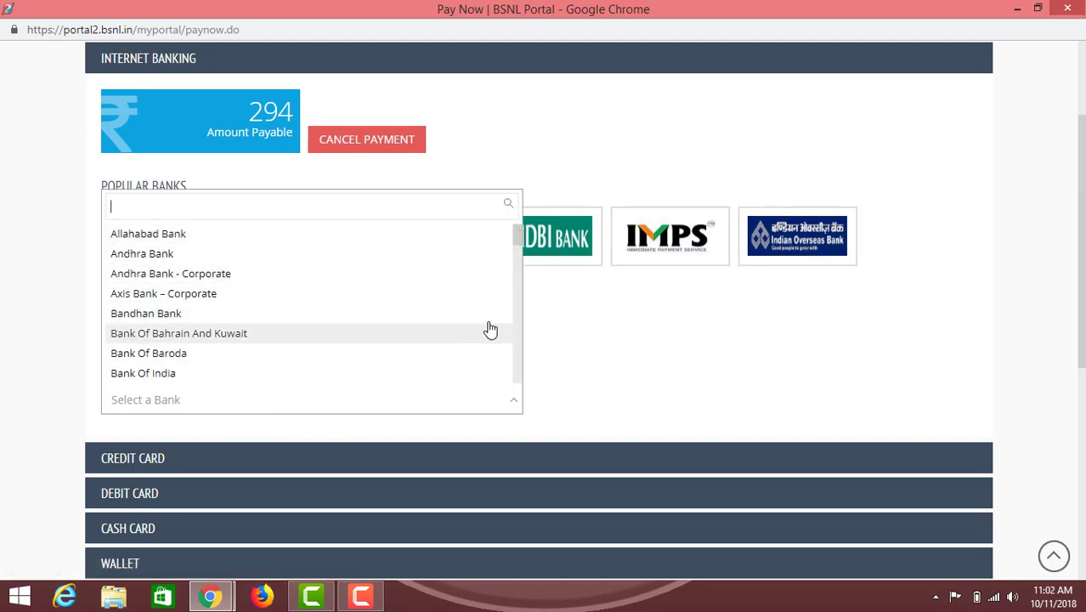
click(582, 309)
scroll(344, 318, down, 1)
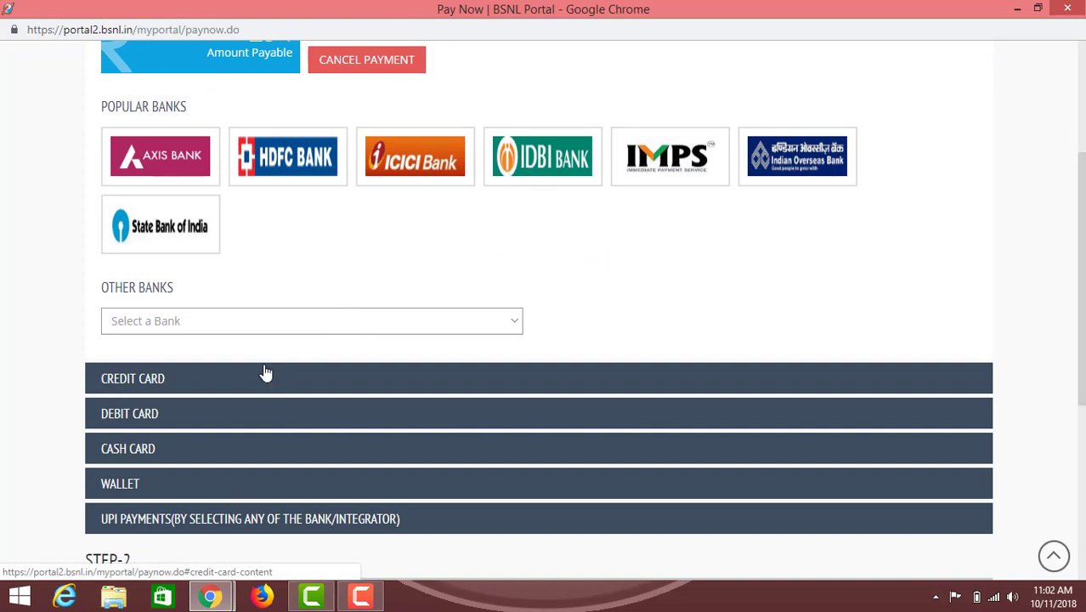
scroll(255, 439, down, 2)
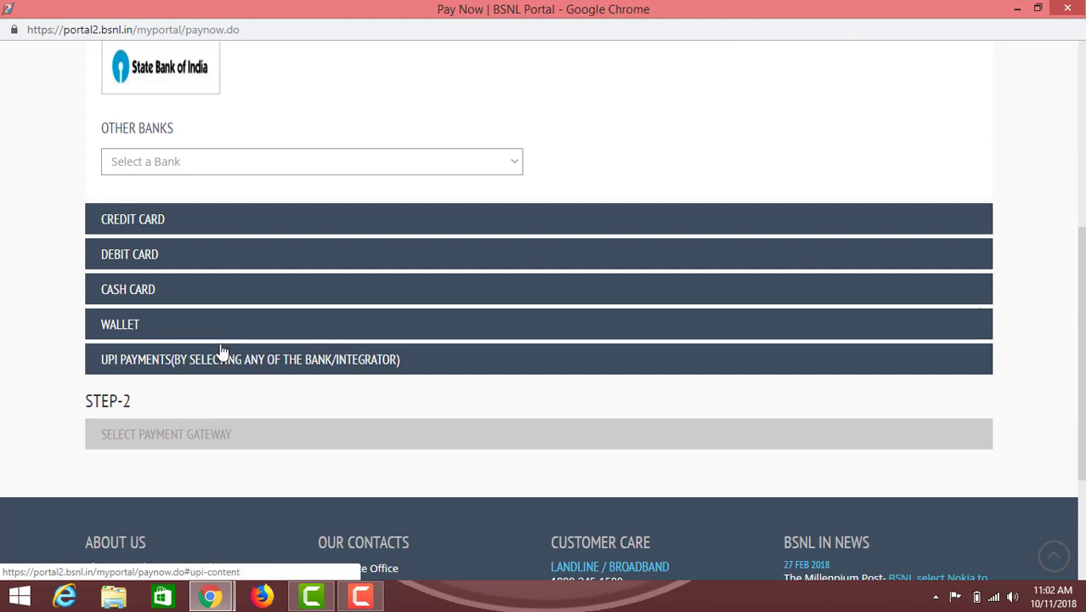
Choose VISA debit card through the BillDesk gateway and continue to payment
click(266, 259)
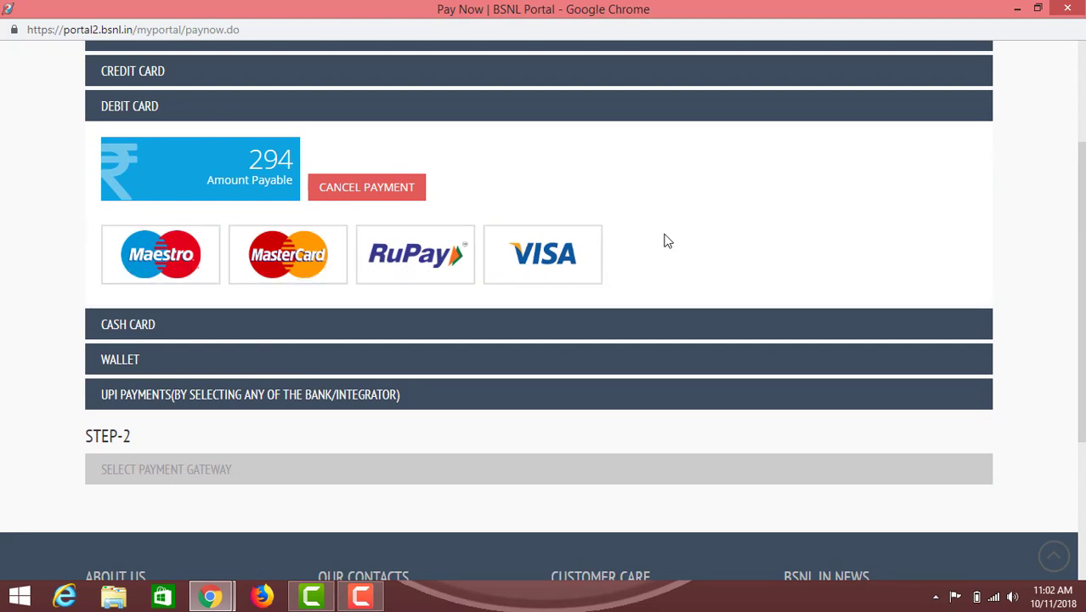
click(555, 257)
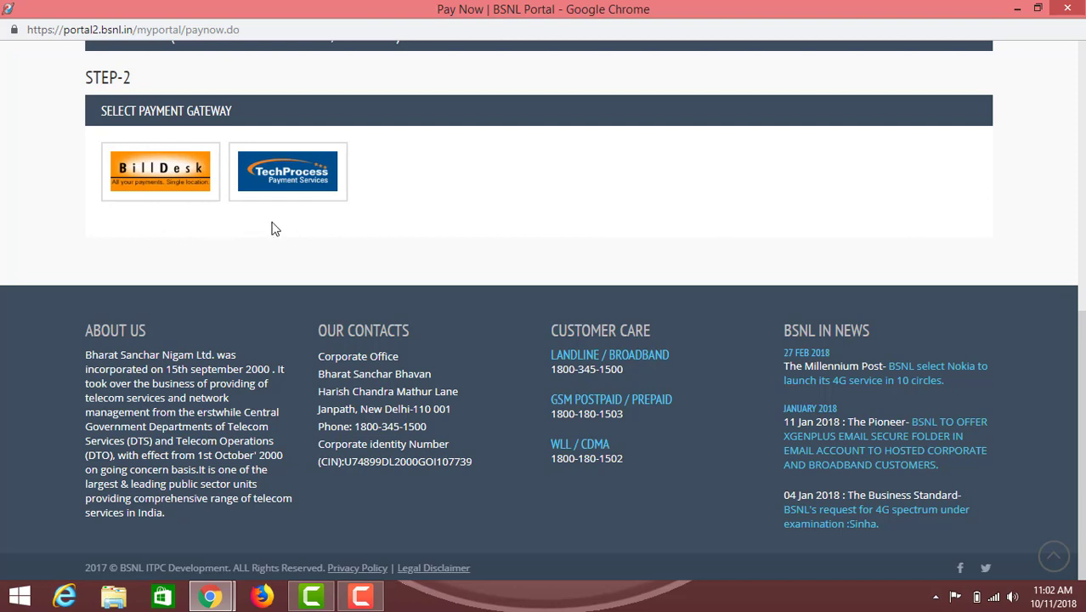
click(167, 185)
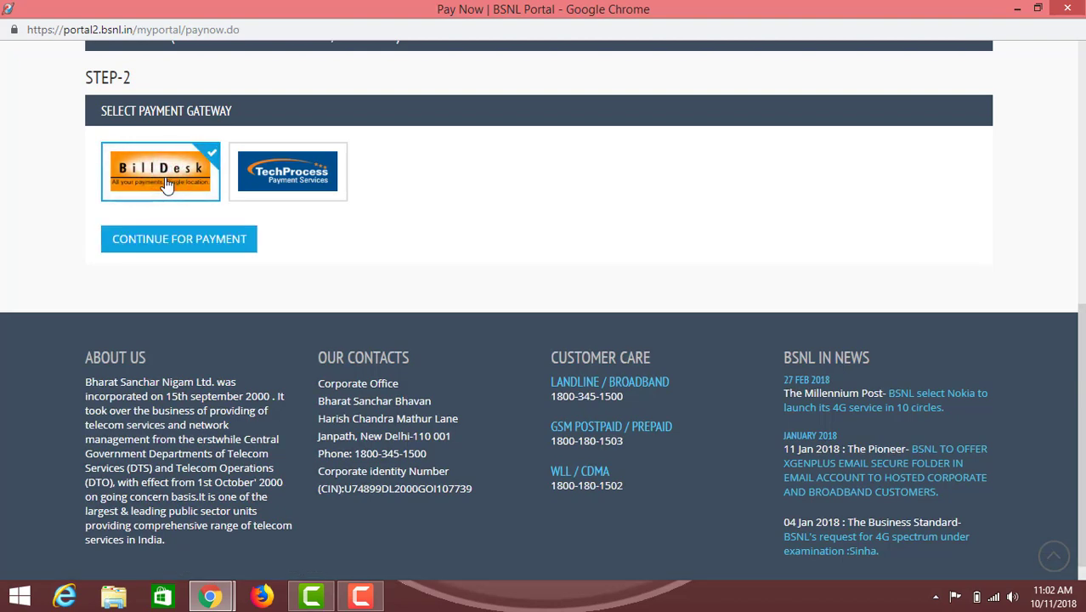
click(176, 239)
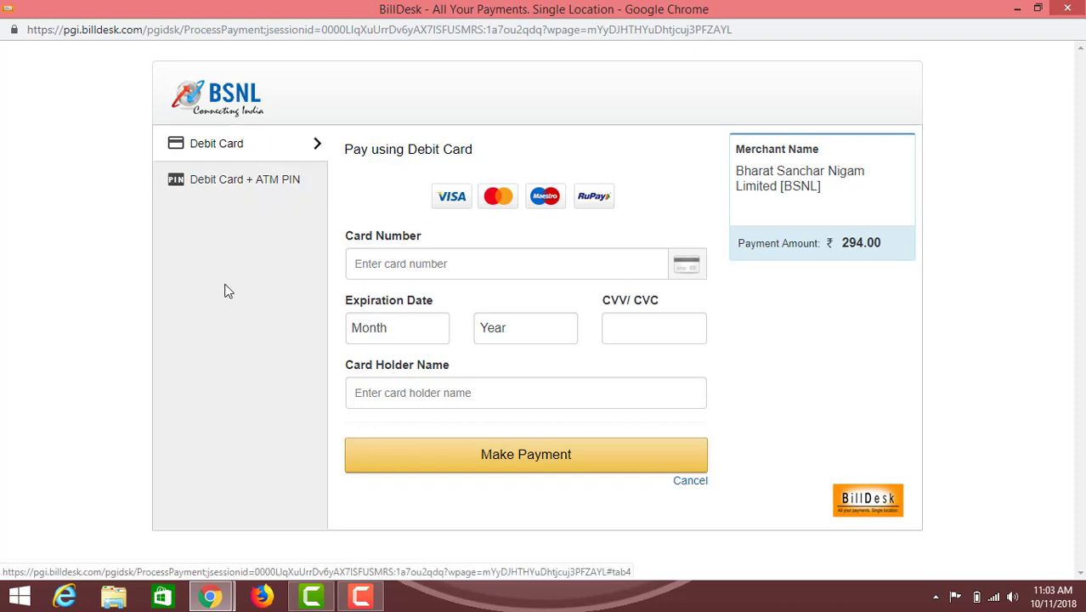
Enter the debit card number and select its expiry month and year
click(241, 143)
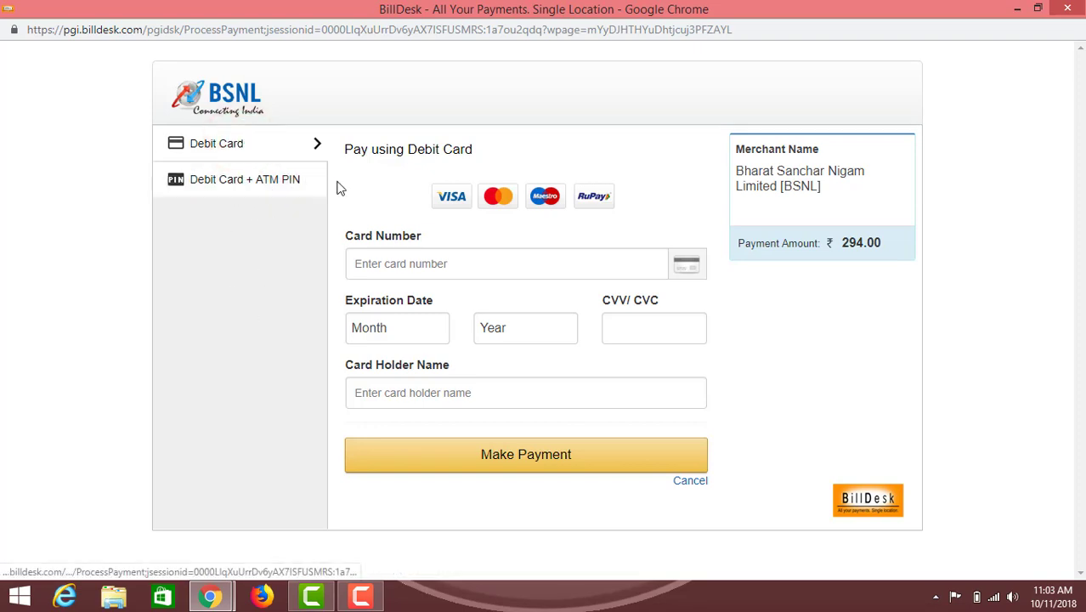
click(385, 267)
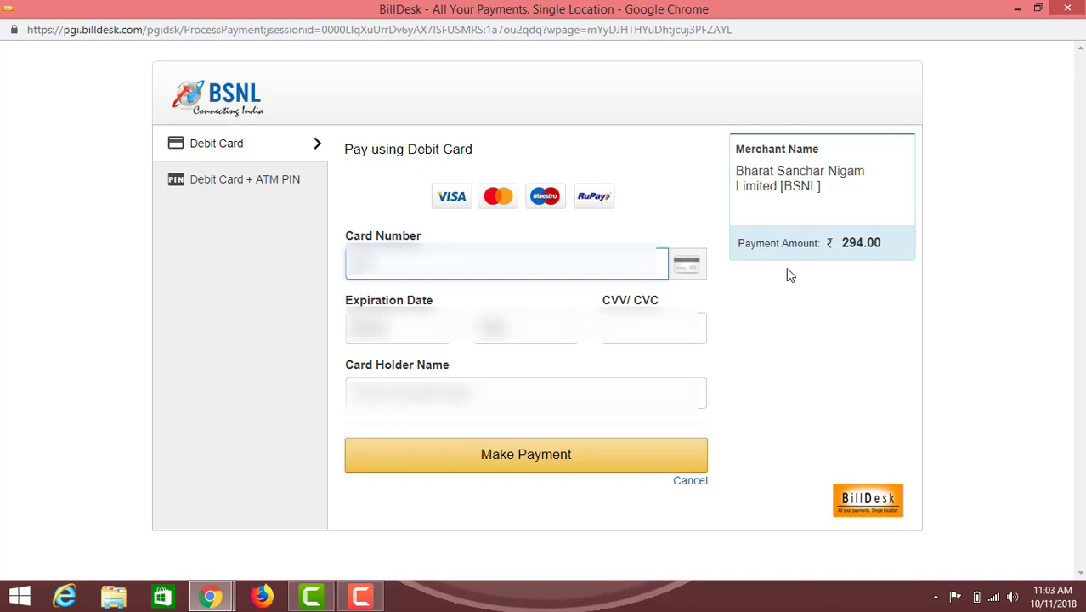
key(ctrl+v)
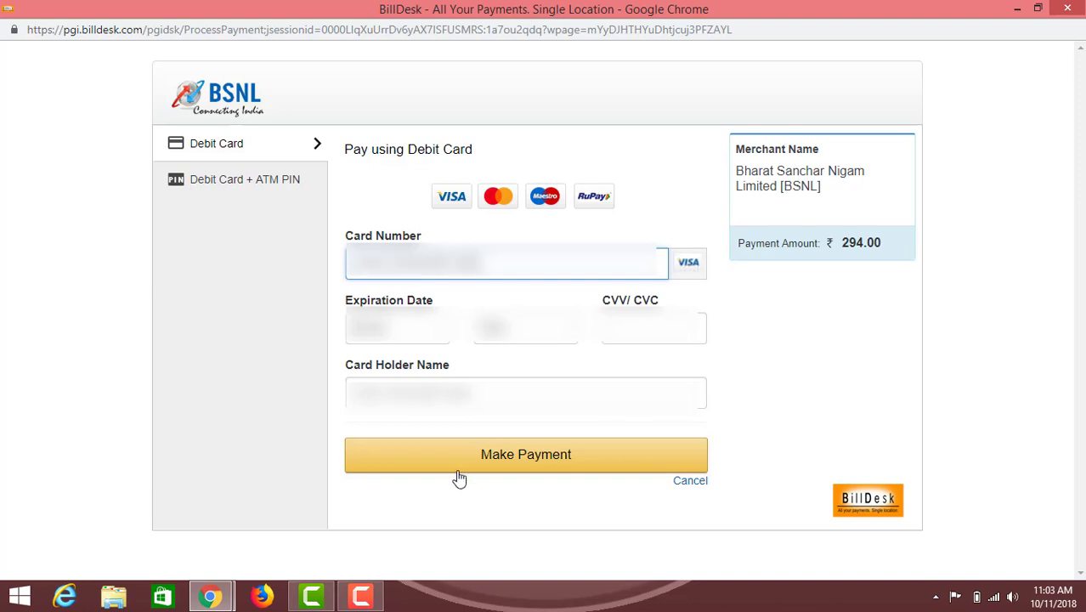
click(414, 331)
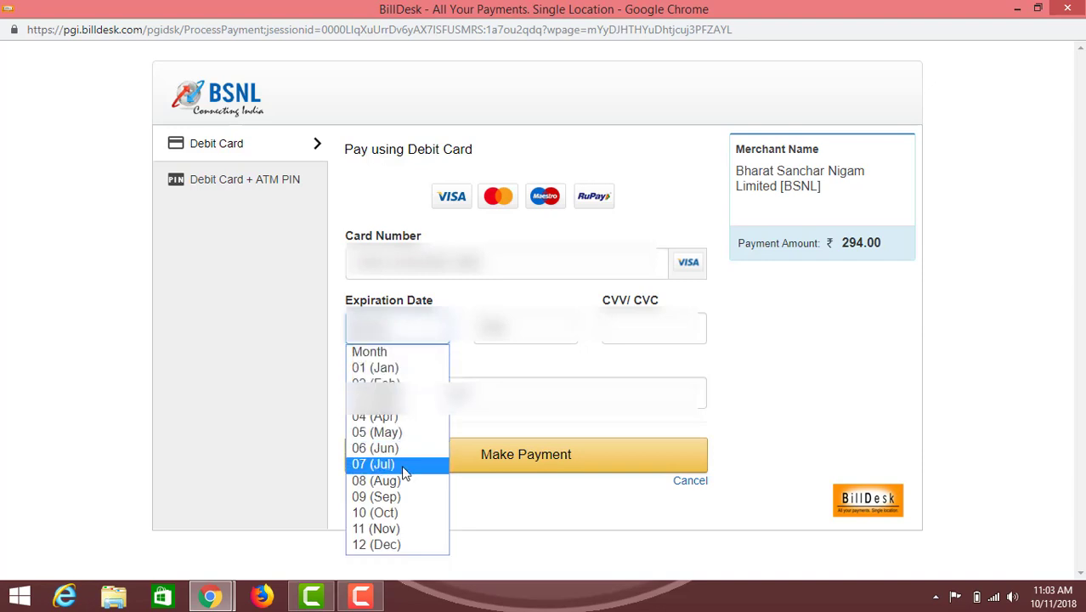
click(395, 358)
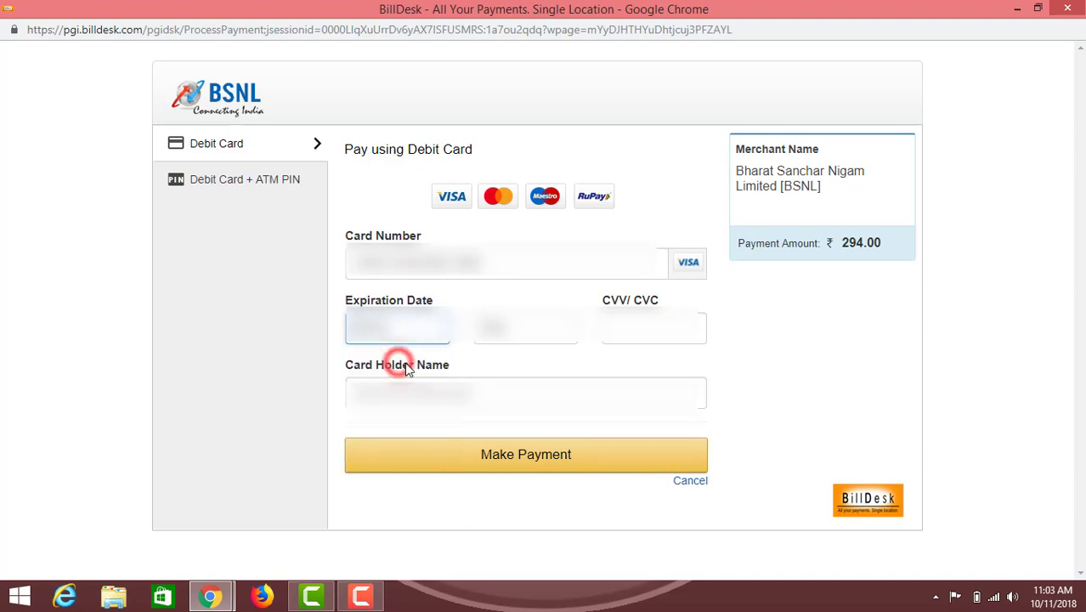
click(525, 345)
scroll(525, 308, down, 1)
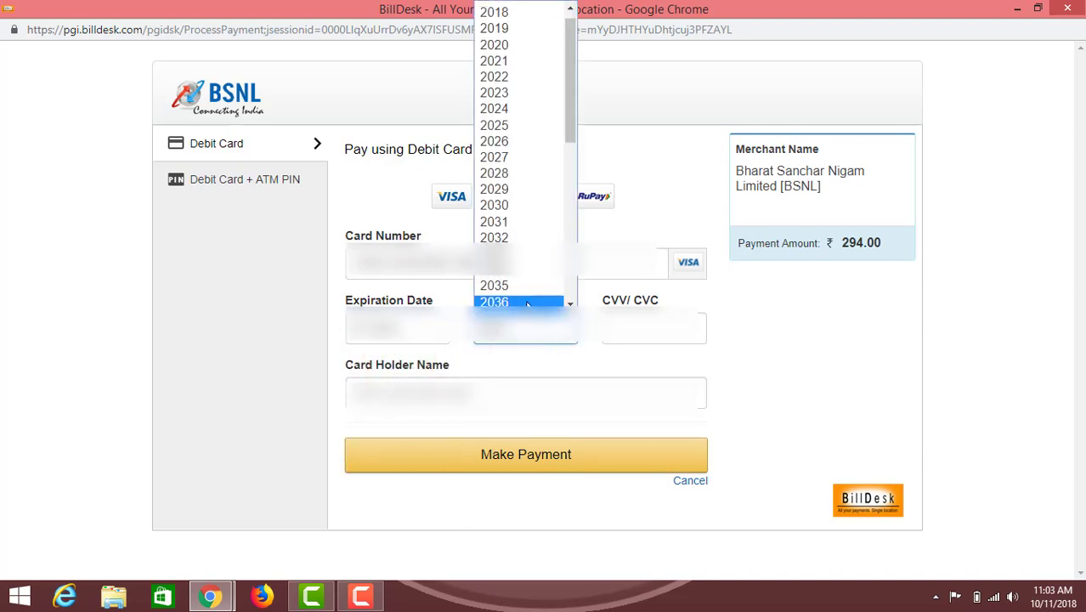
click(518, 61)
Type the card's CVV and correct the card holder name
click(668, 327)
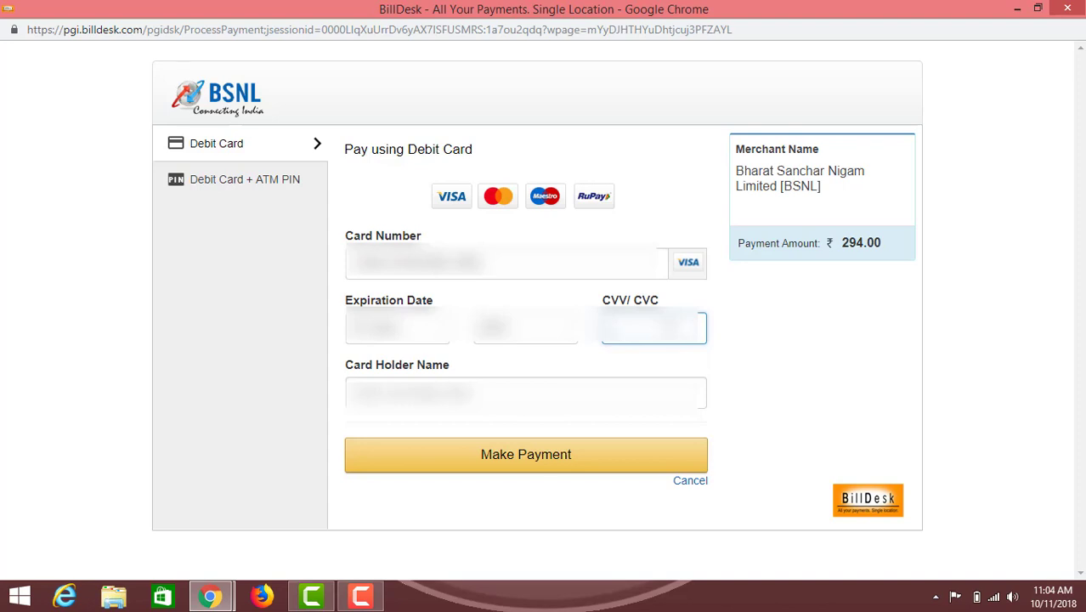
text(1)
click(501, 398)
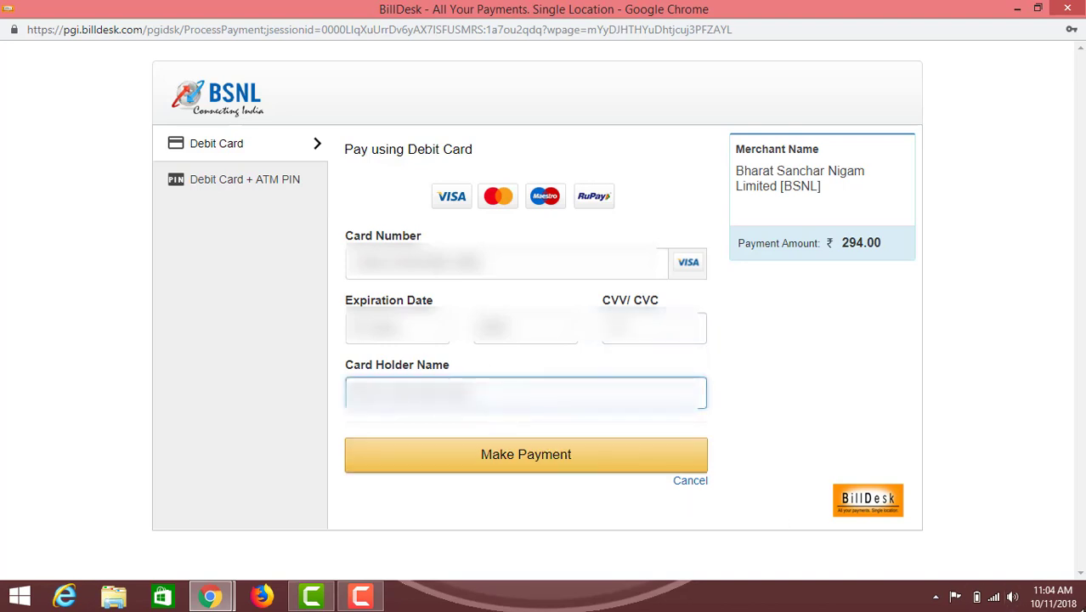
mouse_move(1085, 611)
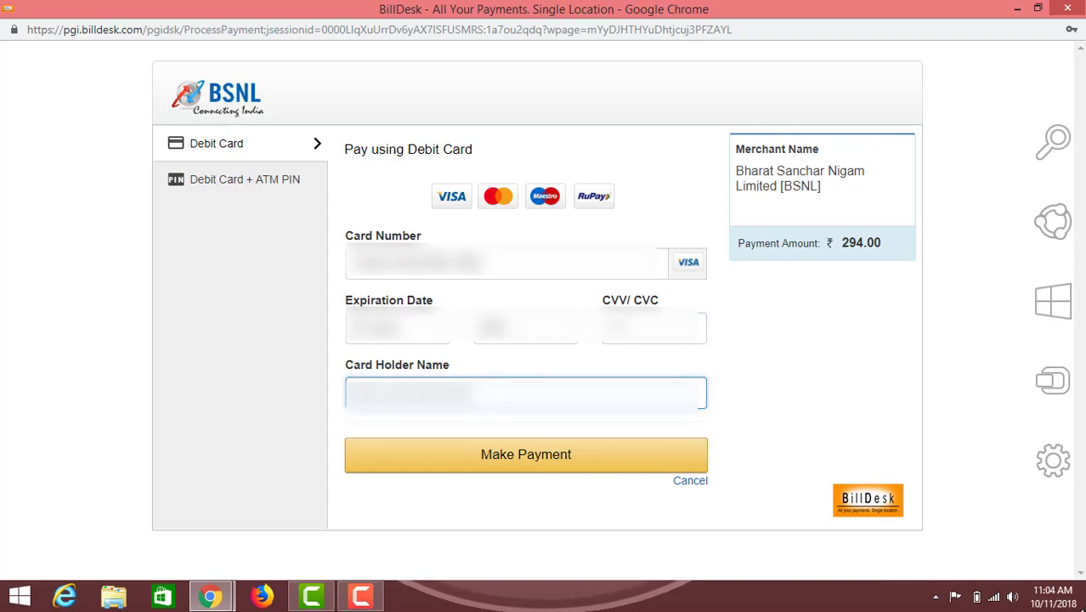
key(BackSpace)
key(BackSpace)
key(BackSpace)
key(BackSpace)
key(BackSpace)
key(BackSpace)
key(BackSpace)
key(BackSpace)
key(BackSpace)
key(BackSpace)
key(BackSpace)
key(BackSpace)
text(a)
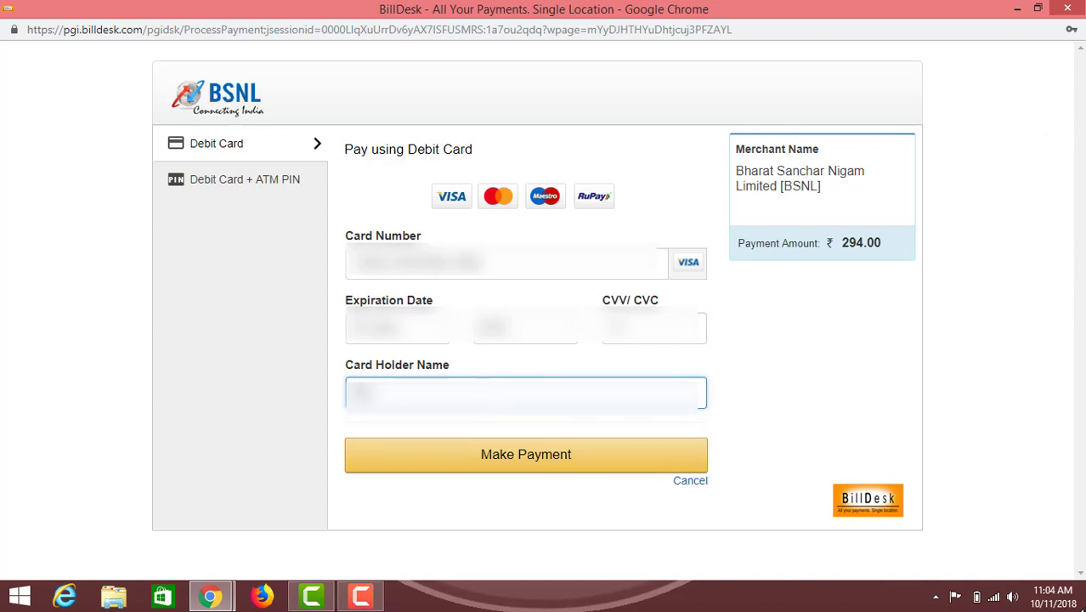
text(a)
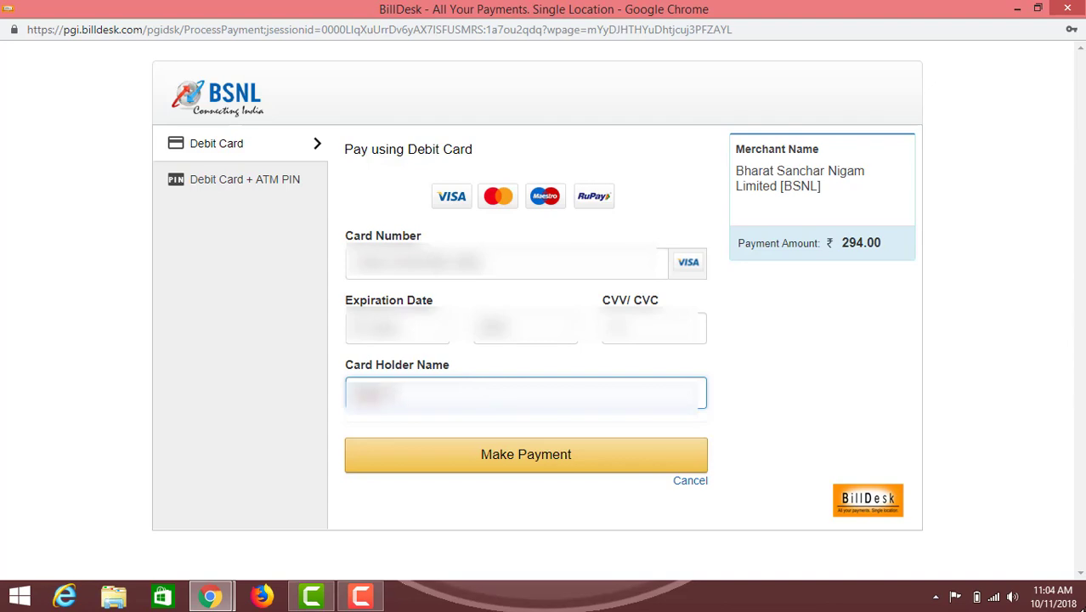
key(BackSpace)
text(a)
Submit the card details and authorise ₹294.00 with the HDFC NetSafe one-time password
click(519, 465)
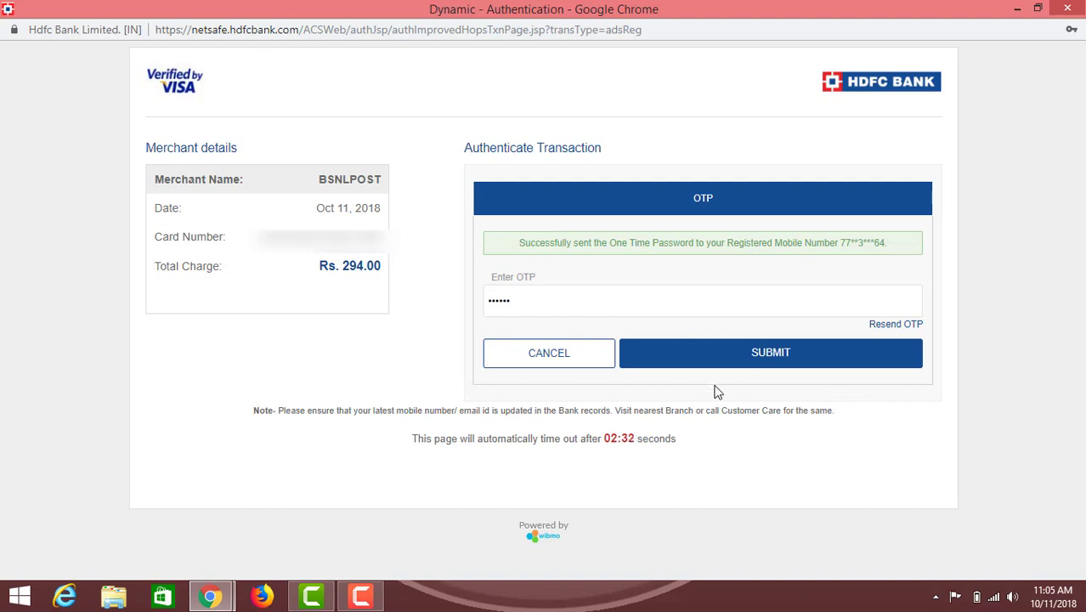
click(771, 362)
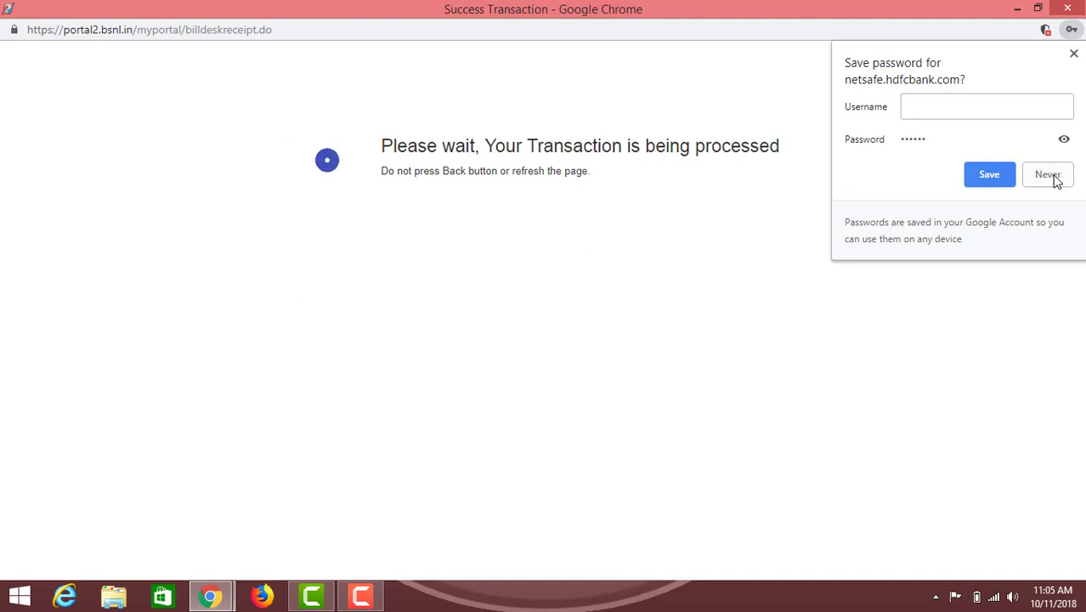
Dismiss the save-password offer and view the receipt number and transaction ID
click(1074, 54)
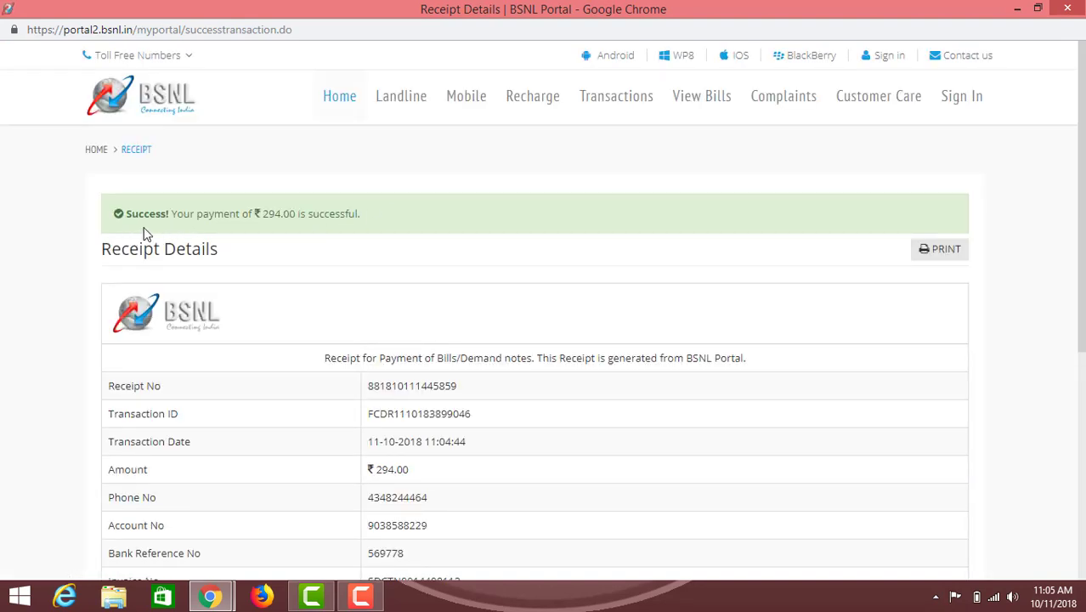
scroll(359, 228, down, 1)
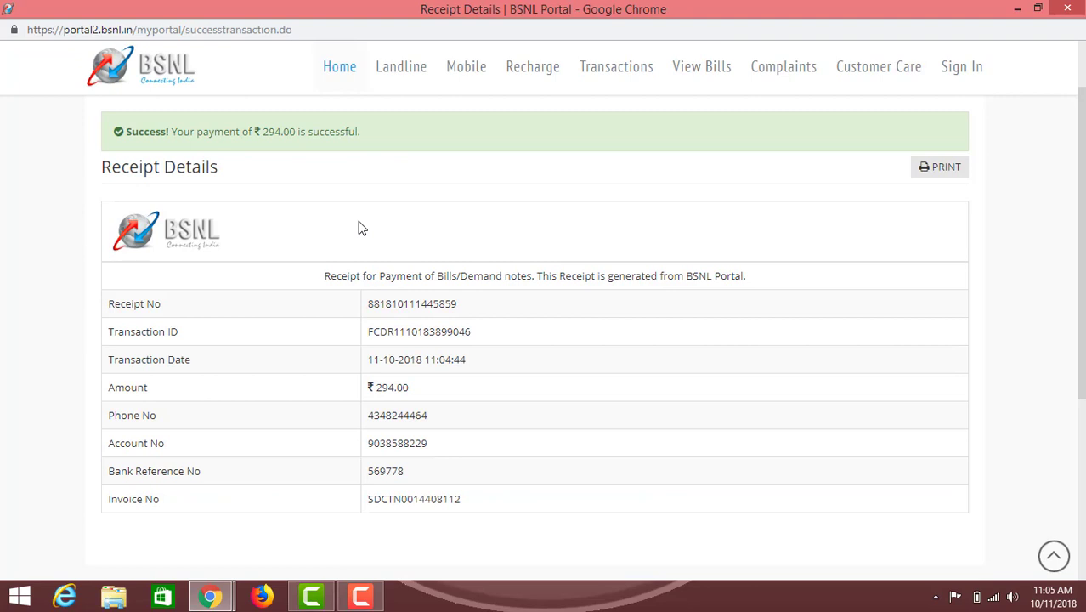